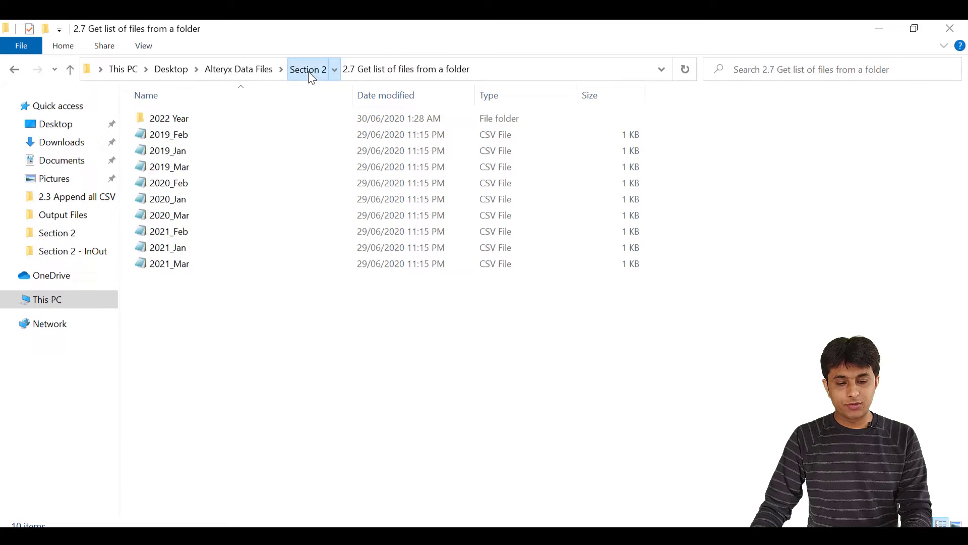
# Navigate from Section 2 into the '2.7 Get list of files from a folder' folder.
pyautogui.click(308, 70)
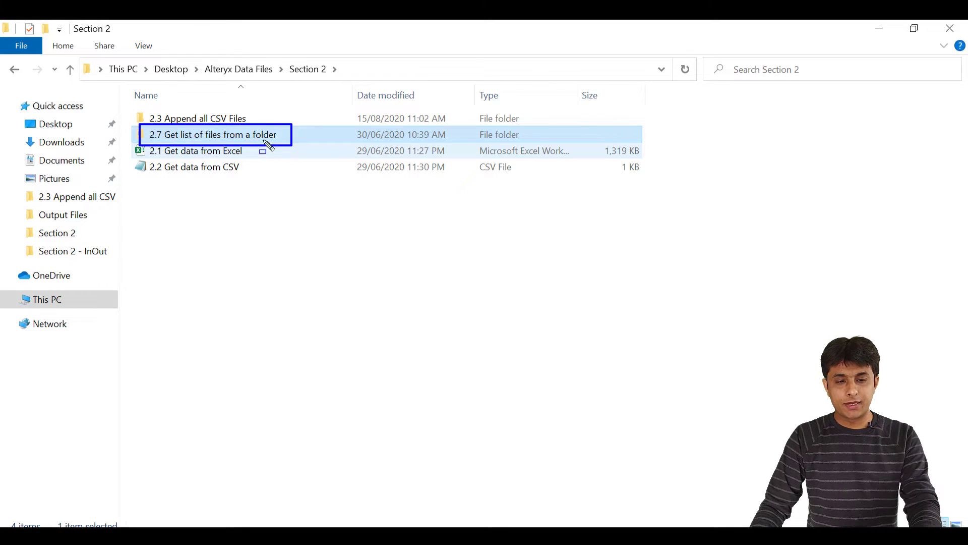
pyautogui.doubleClick(235, 135)
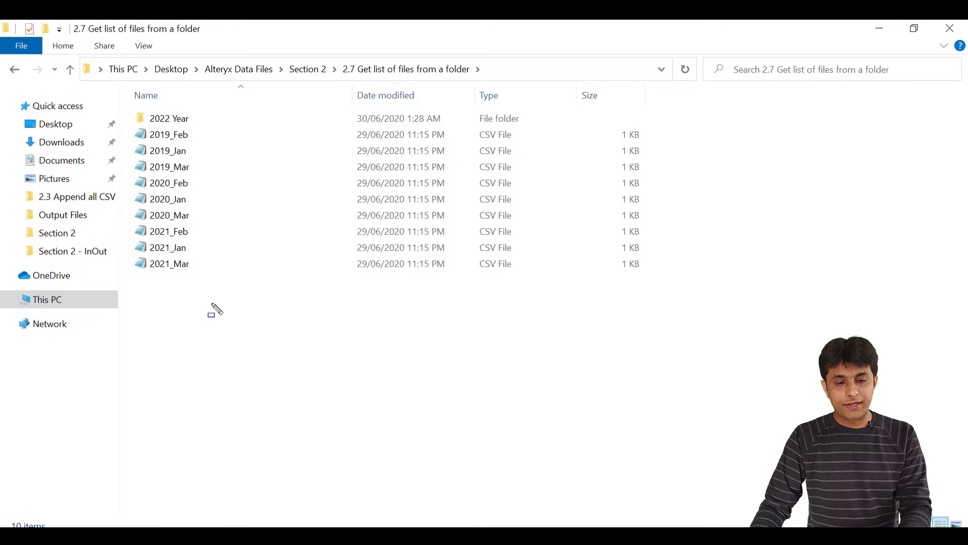
pyautogui.moveTo(212, 304)
pyautogui.mouseDown()
pyautogui.moveTo(144, 225)
pyautogui.moveTo(124, 126)
pyautogui.mouseUp()
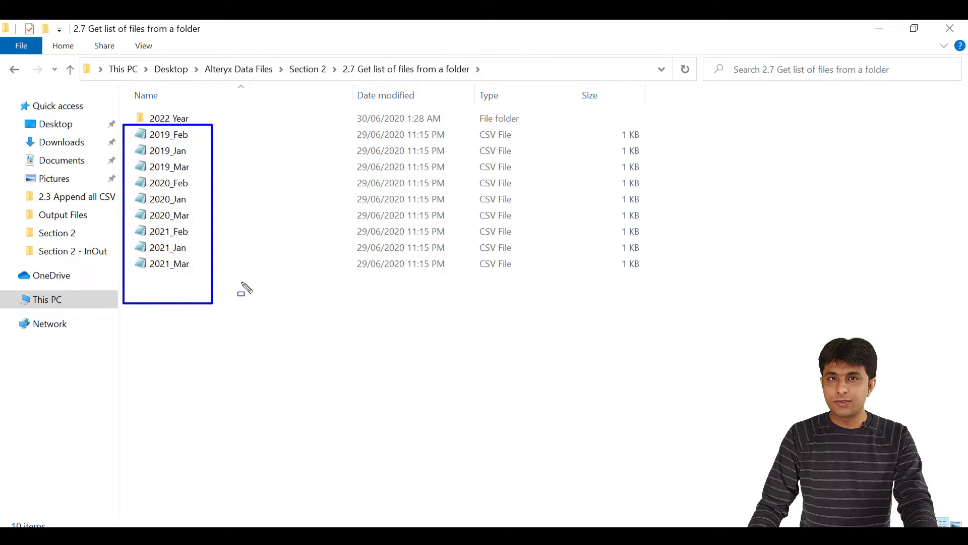
pyautogui.press('Escape')
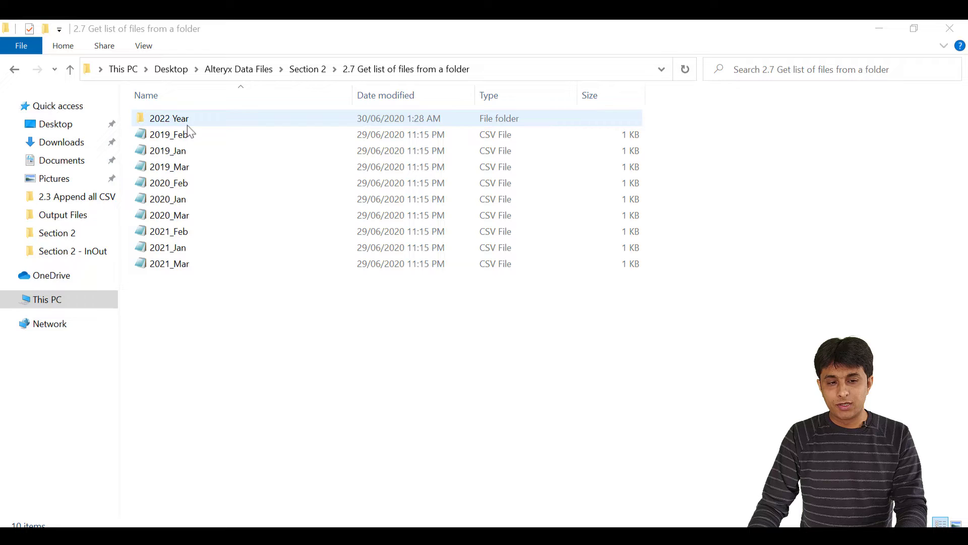
# Check the 2022 Year subfolder's two CSV files and the parent folder's nine CSV files.
pyautogui.doubleClick(198, 122)
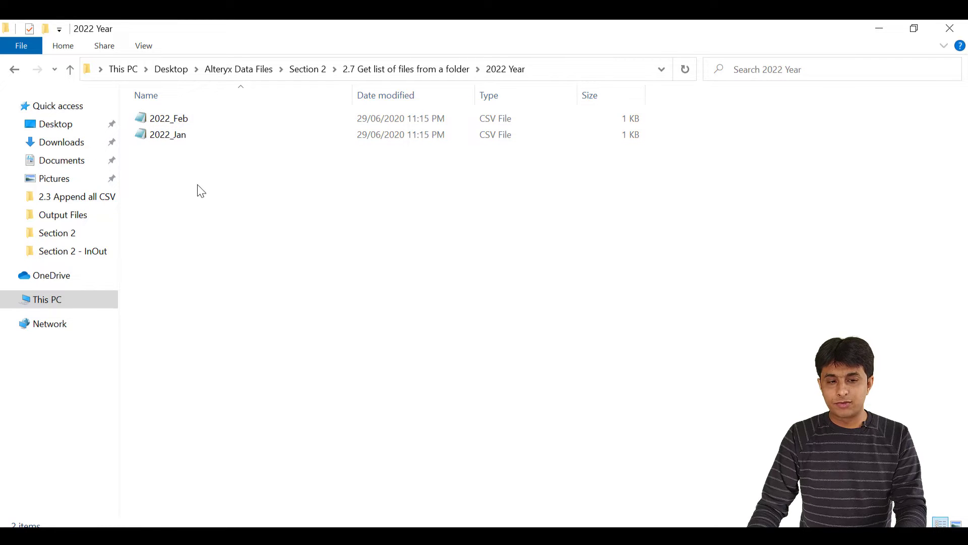
pyautogui.moveTo(197, 186); pyautogui.dragTo(162, 113)
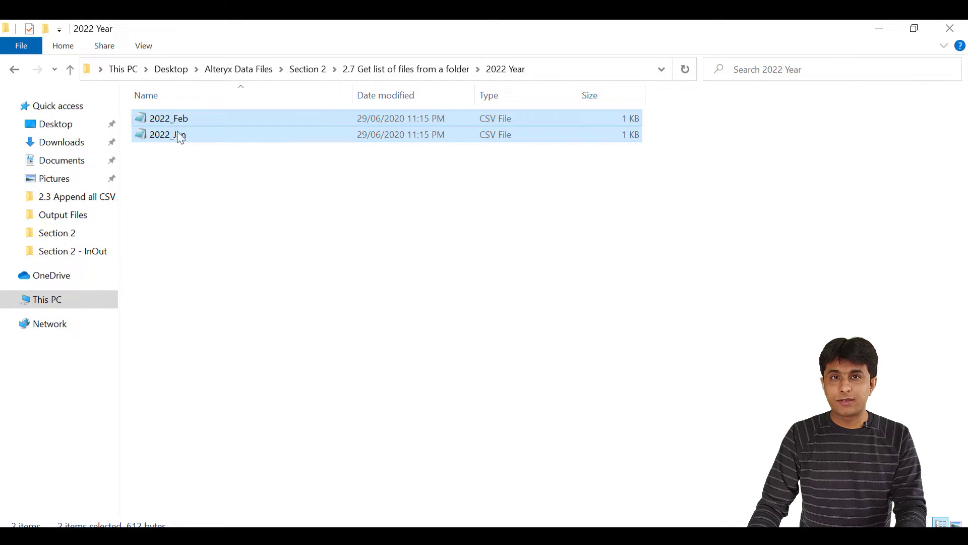
pyautogui.click(267, 246)
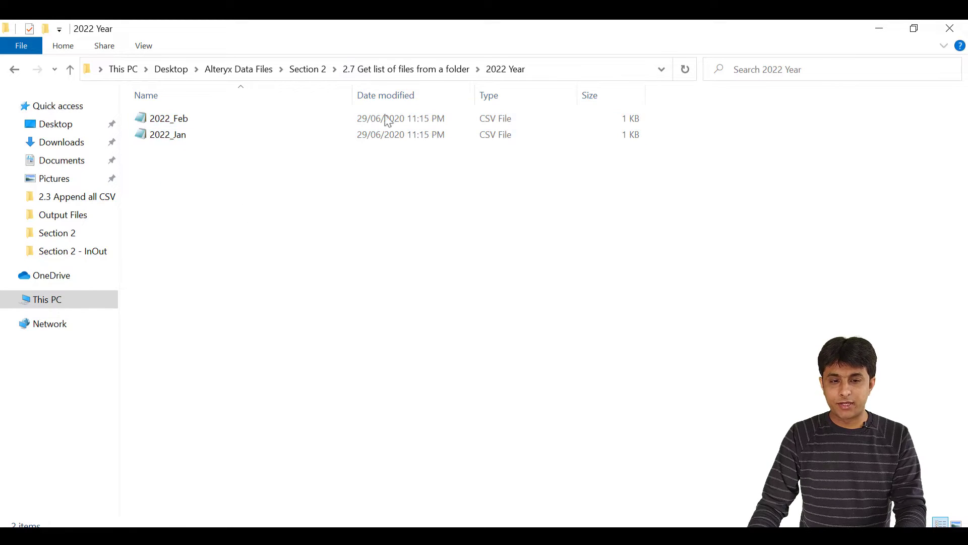
pyautogui.click(431, 71)
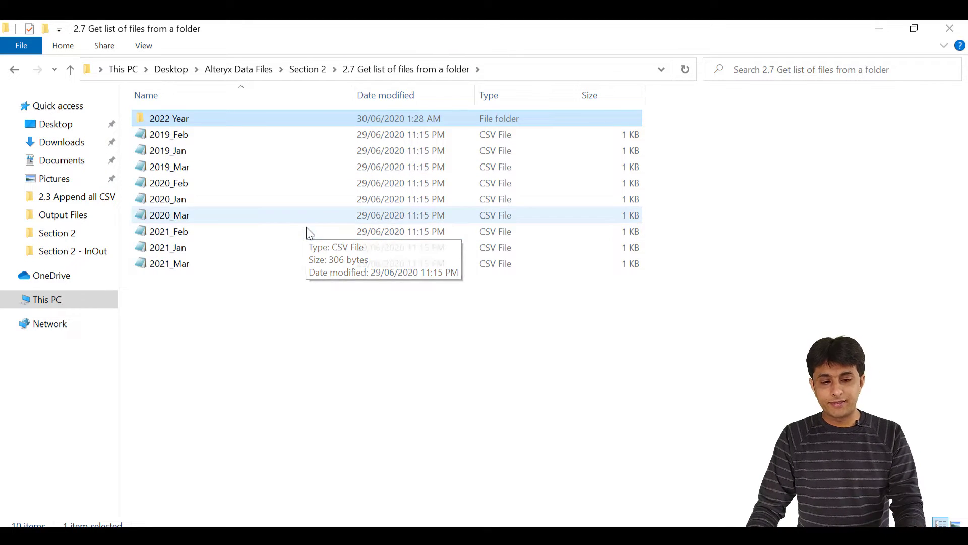
pyautogui.moveTo(235, 326); pyautogui.dragTo(181, 135)
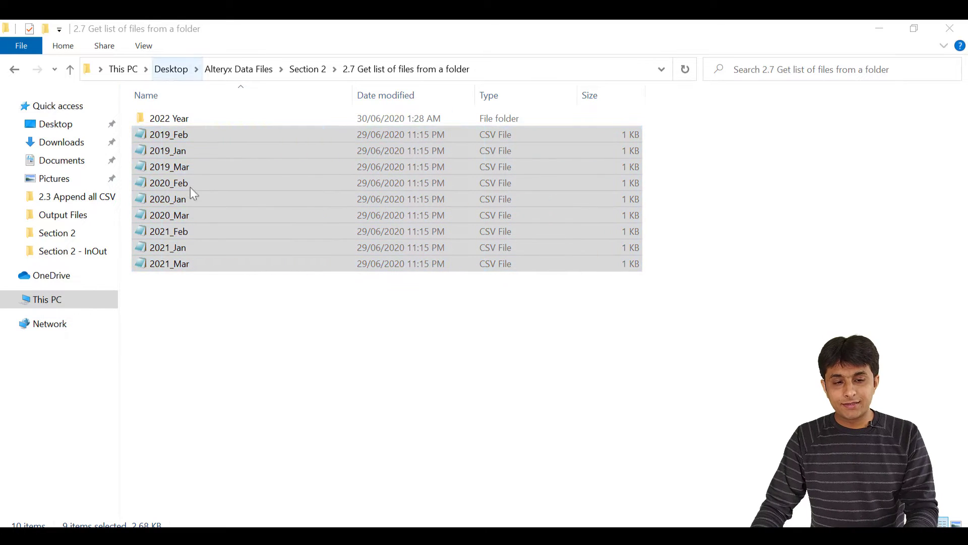
pyautogui.doubleClick(200, 120)
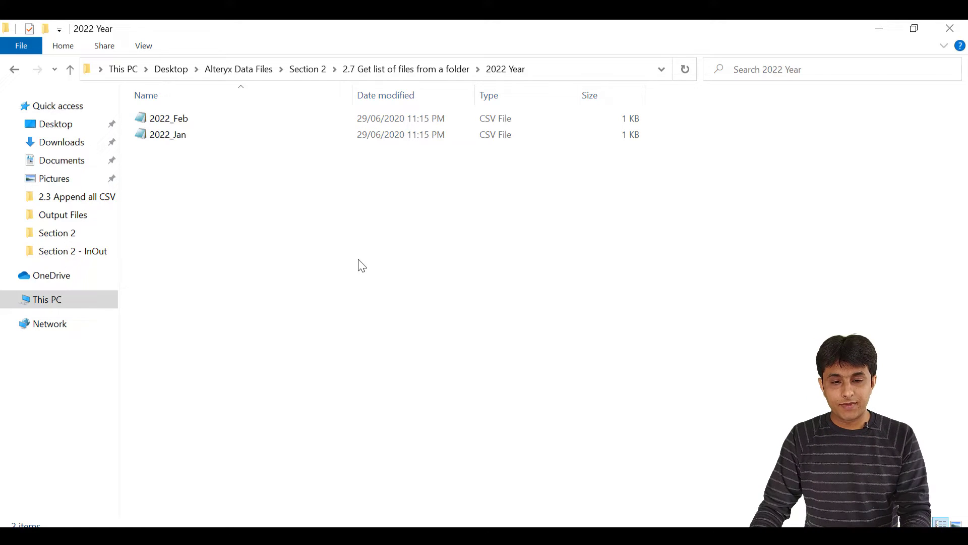
pyautogui.click(423, 71)
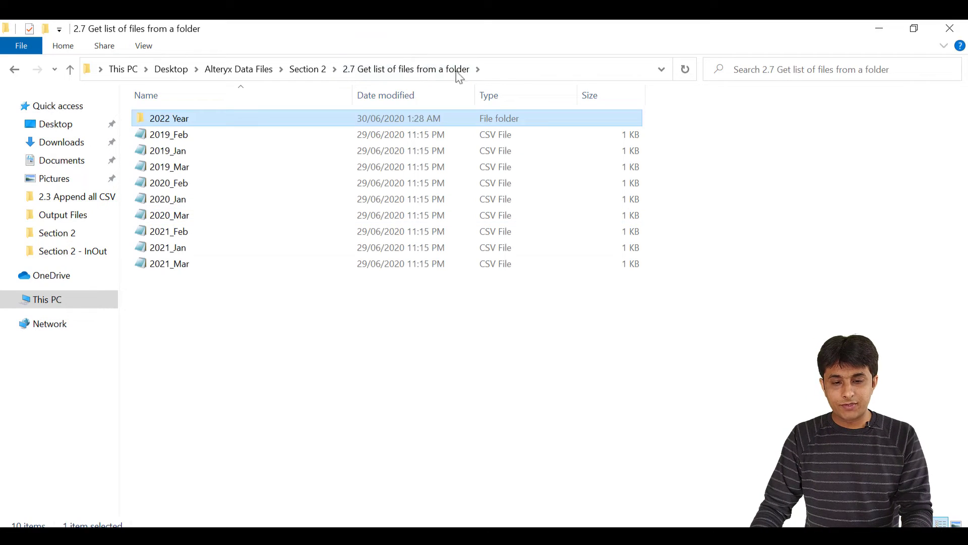
# Copy the '2.7 Get list of files from a folder' full path and return to Alteryx Designer.
pyautogui.click(527, 71)
pyautogui.rightClick(528, 71)
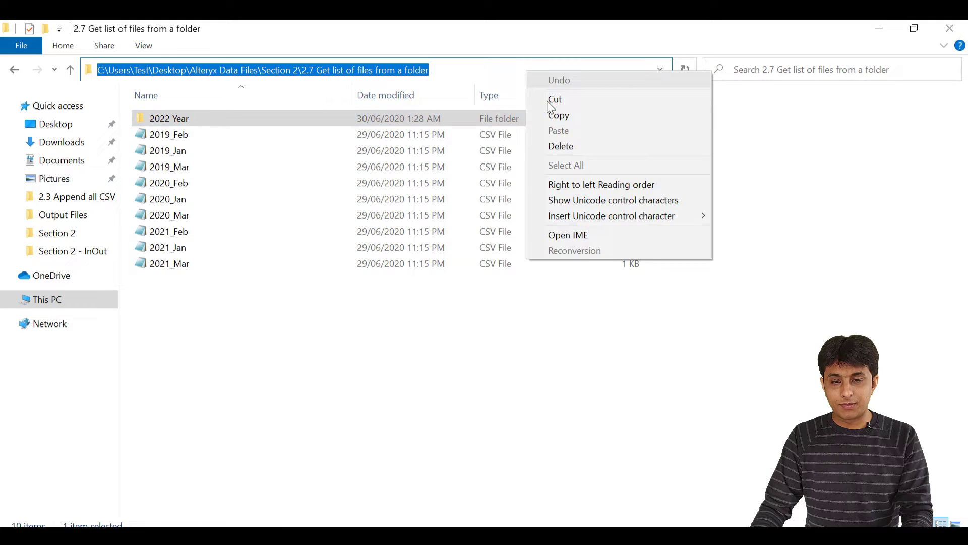
pyautogui.click(559, 119)
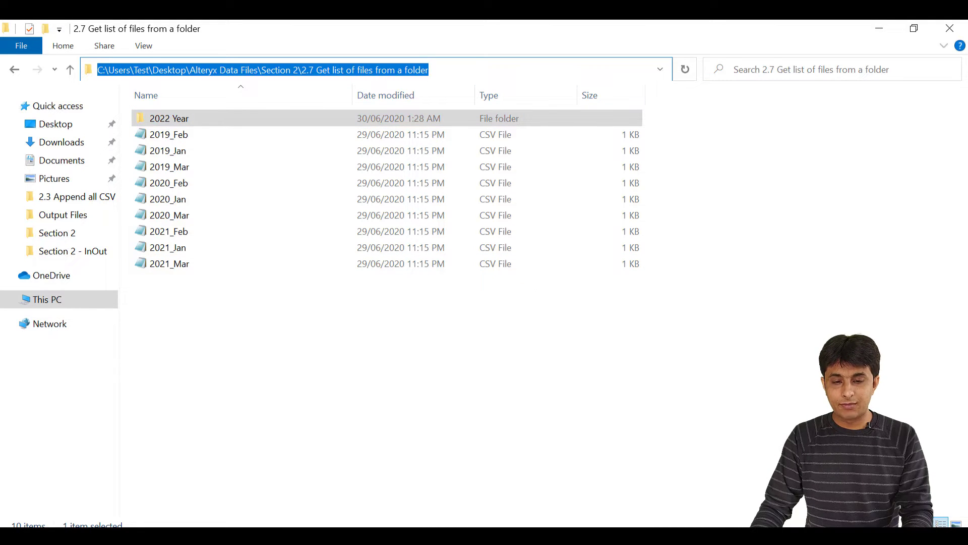
pyautogui.hotkey('alt', 'Tab')
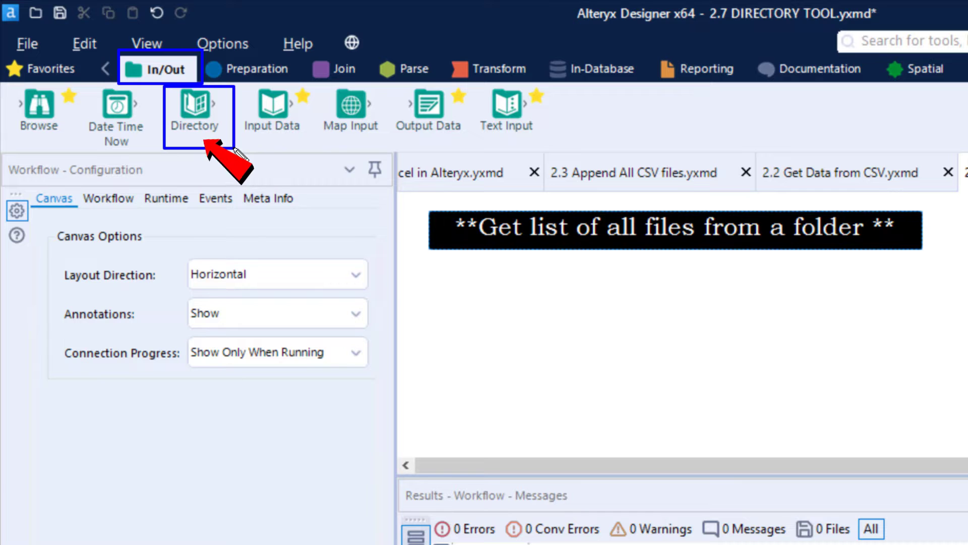
# Place a Directory tool on the canvas and paste the copied '2.7 Get list of files from a folder' path.
pyautogui.moveTo(200, 121); pyautogui.dragTo(489, 312)
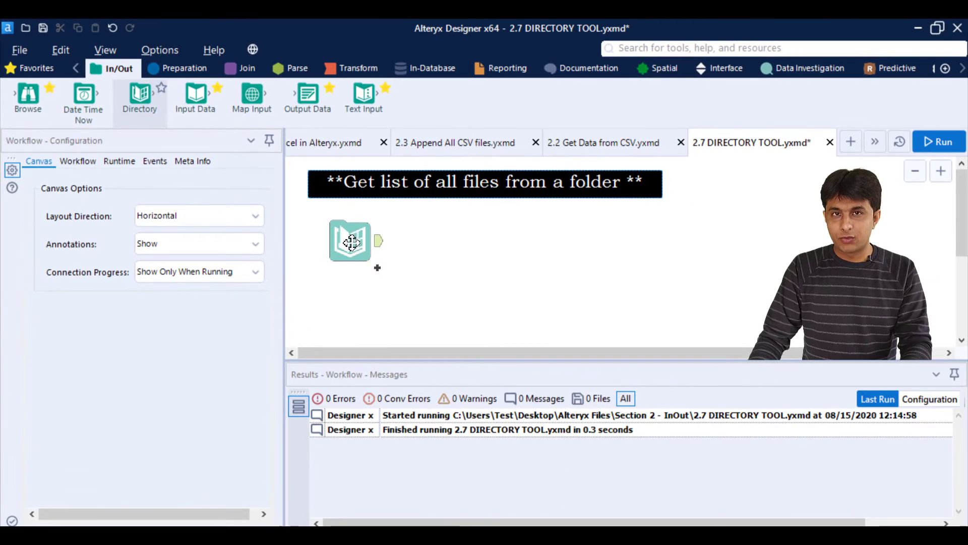
pyautogui.moveTo(352, 243); pyautogui.dragTo(350, 241)
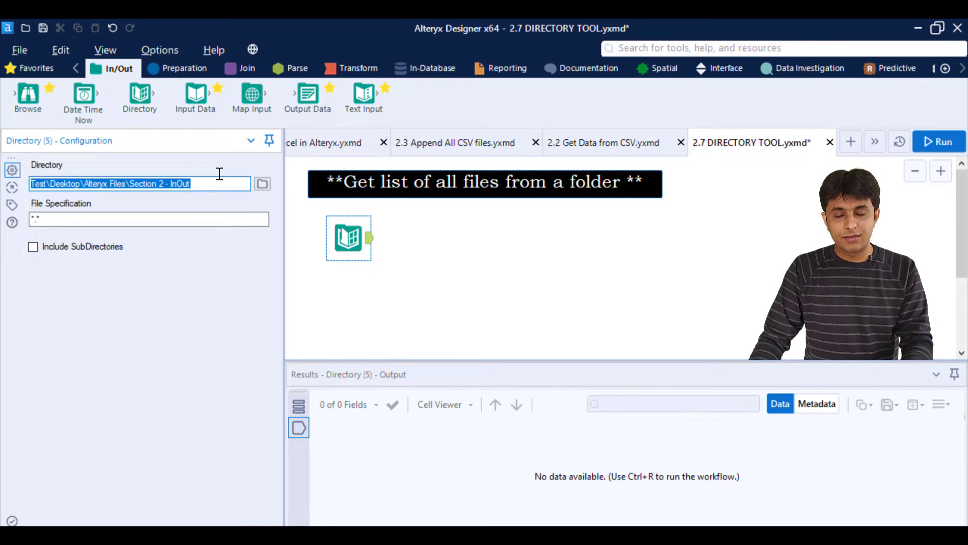
pyautogui.rightClick(207, 187)
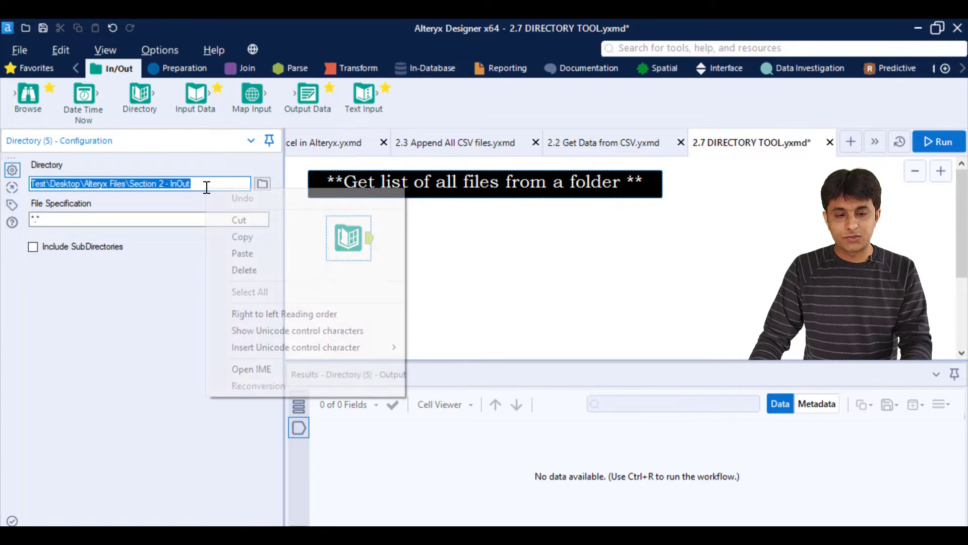
pyautogui.click(265, 256)
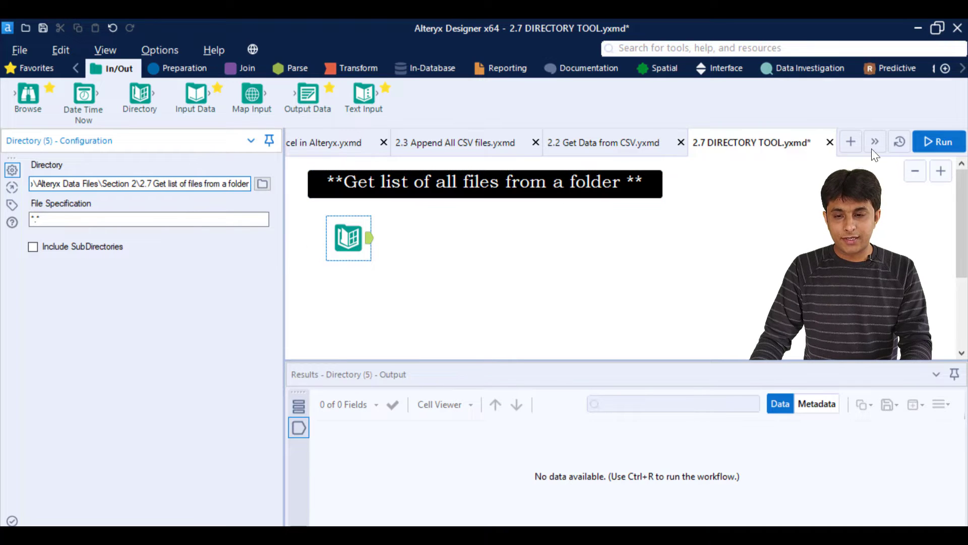
pyautogui.click(947, 143)
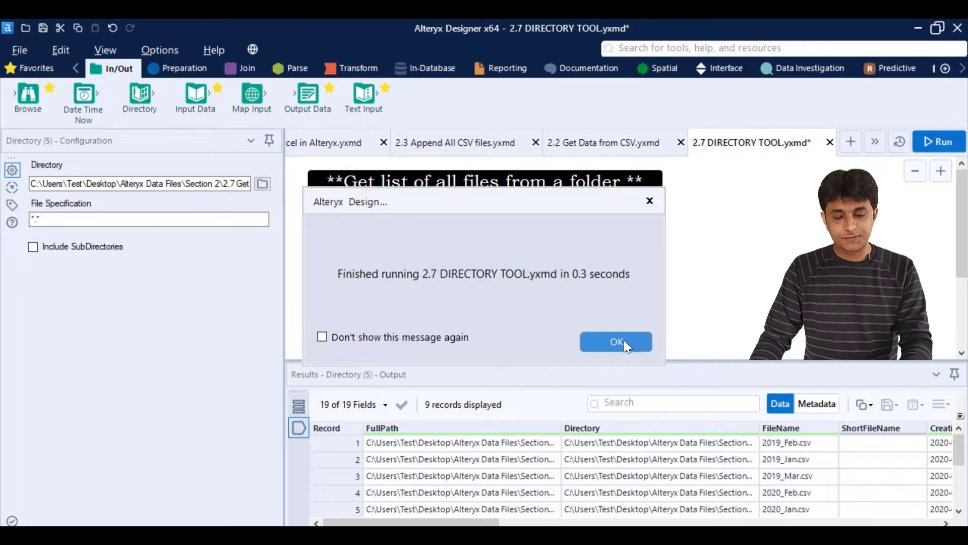
pyautogui.click(624, 340)
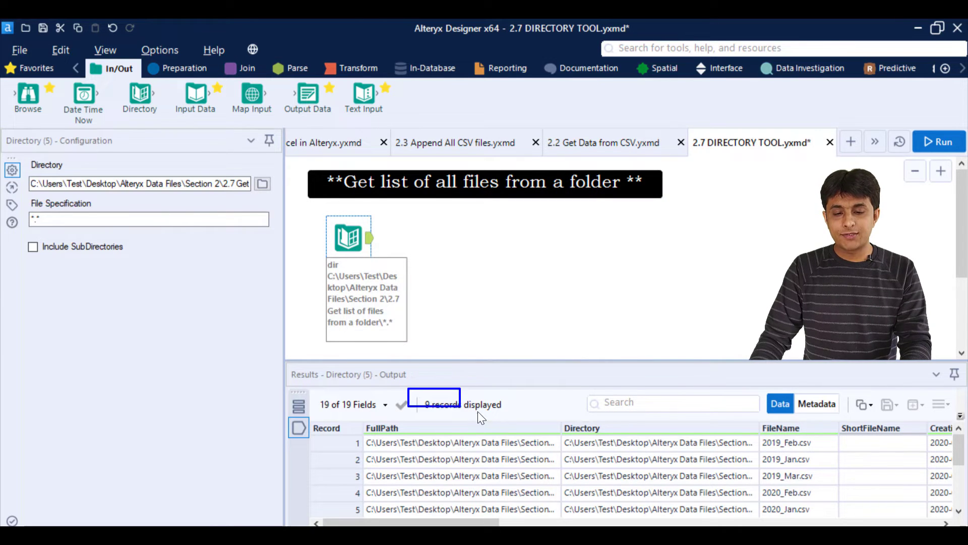
pyautogui.moveTo(477, 410); pyautogui.dragTo(509, 419)
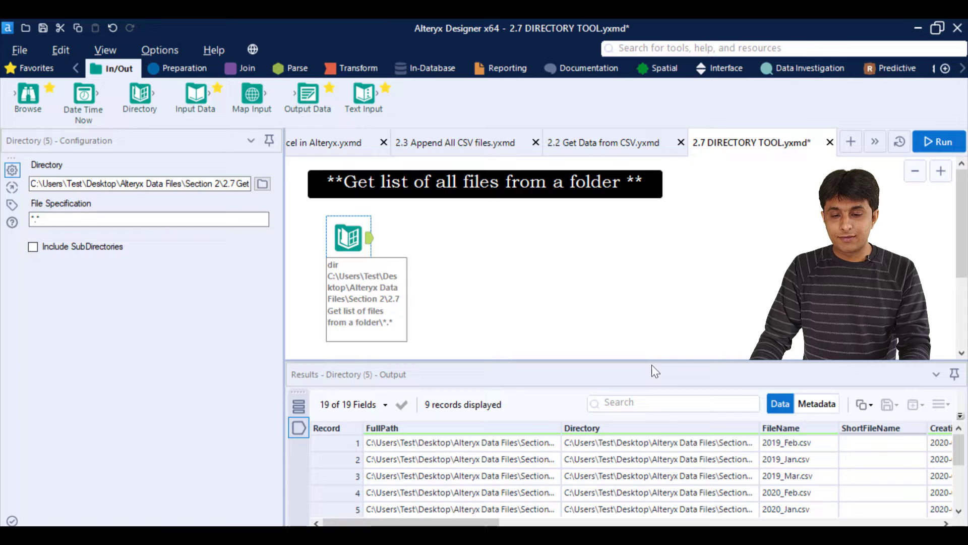
pyautogui.moveTo(641, 360); pyautogui.dragTo(652, 293)
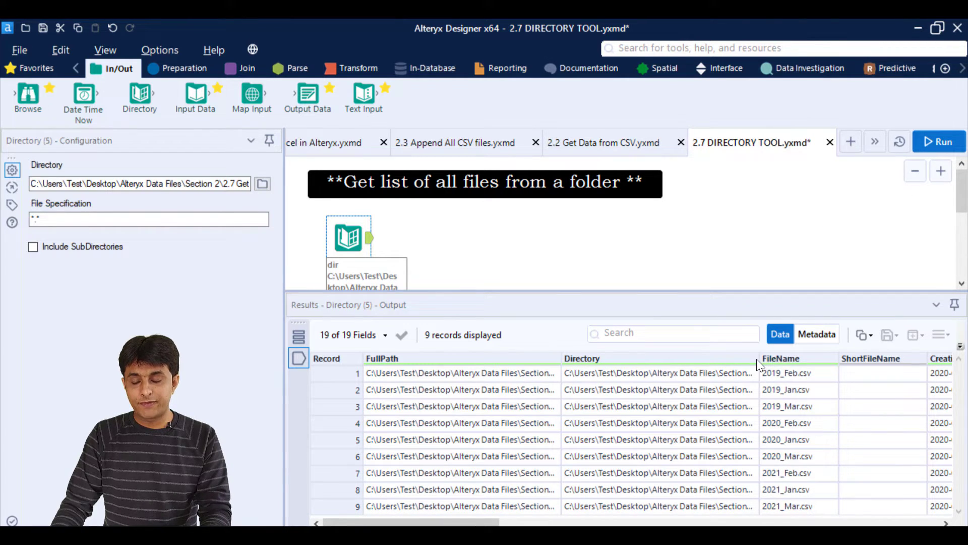
pyautogui.moveTo(756, 358); pyautogui.dragTo(822, 499)
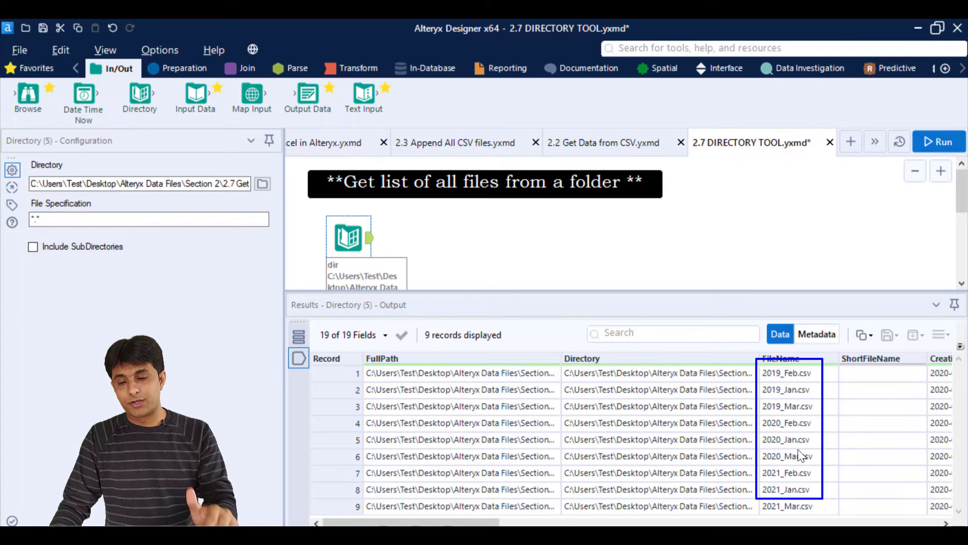
pyautogui.moveTo(16, 235)
pyautogui.mouseDown()
pyautogui.moveTo(102, 281)
pyautogui.moveTo(138, 264)
pyautogui.mouseUp()
# Turn on Include SubDirectories and rerun the workflow to get 11 records across 19 fields.
pyautogui.press('Escape')
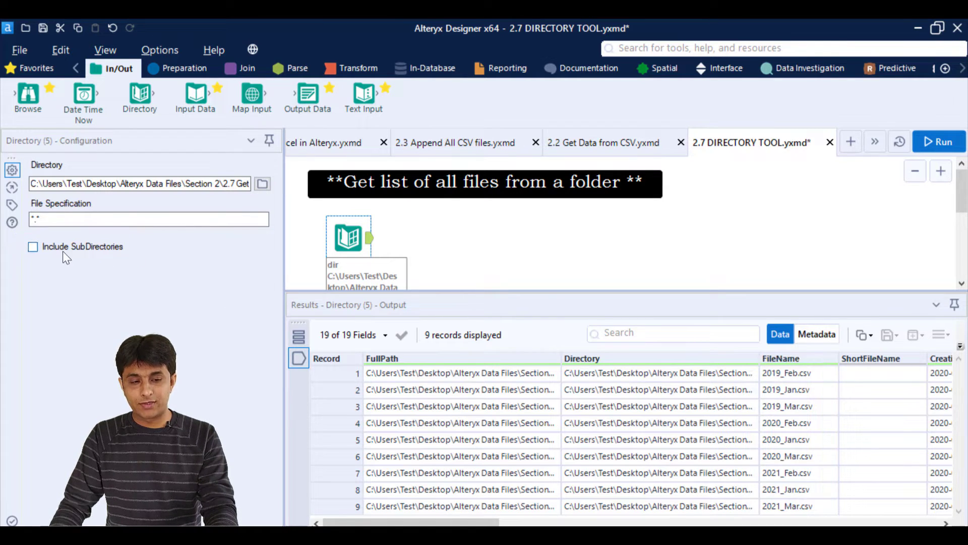
pyautogui.click(32, 246)
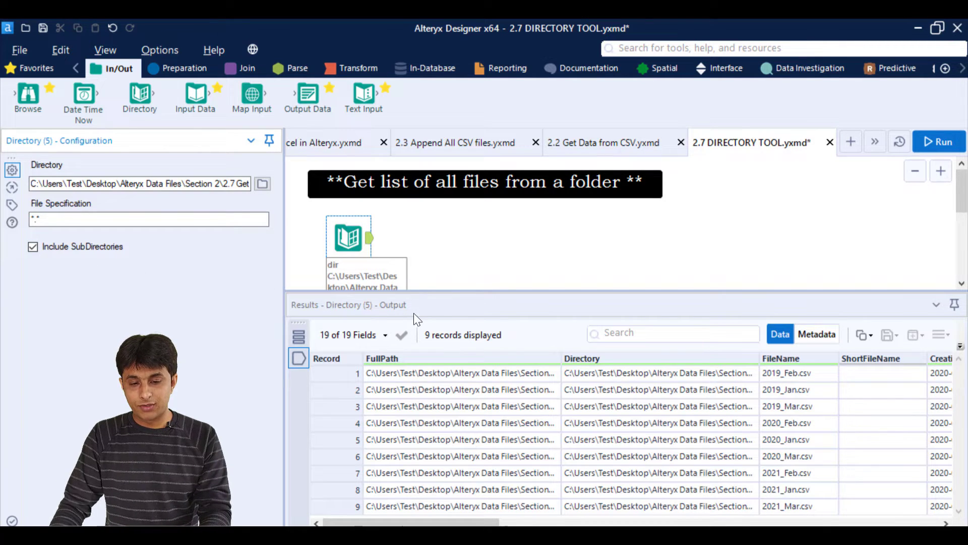
pyautogui.moveTo(411, 312); pyautogui.dragTo(515, 347)
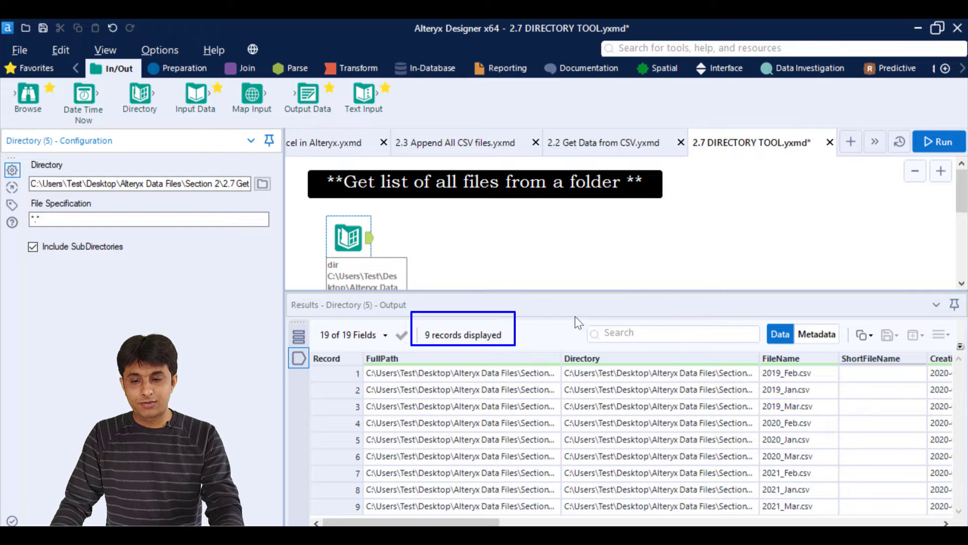
pyautogui.click(940, 144)
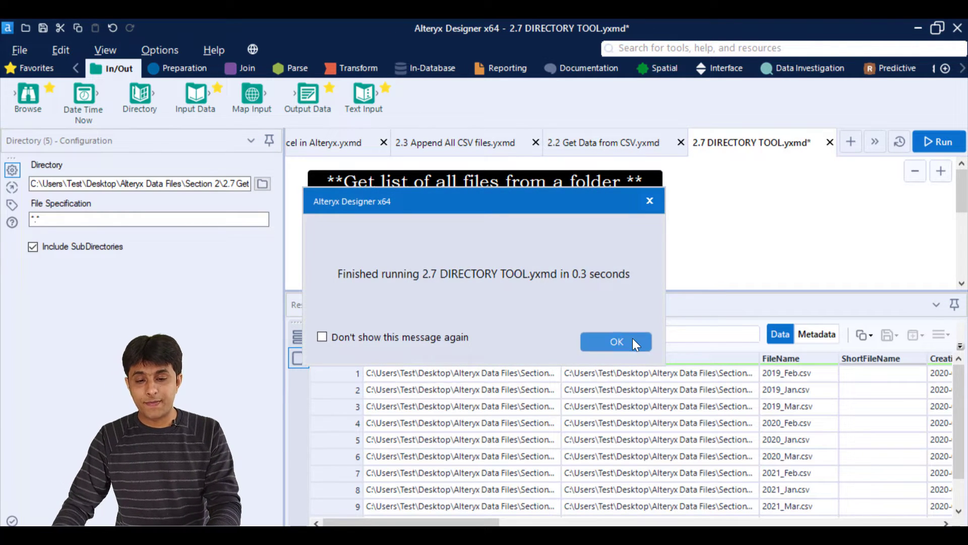
pyautogui.click(632, 338)
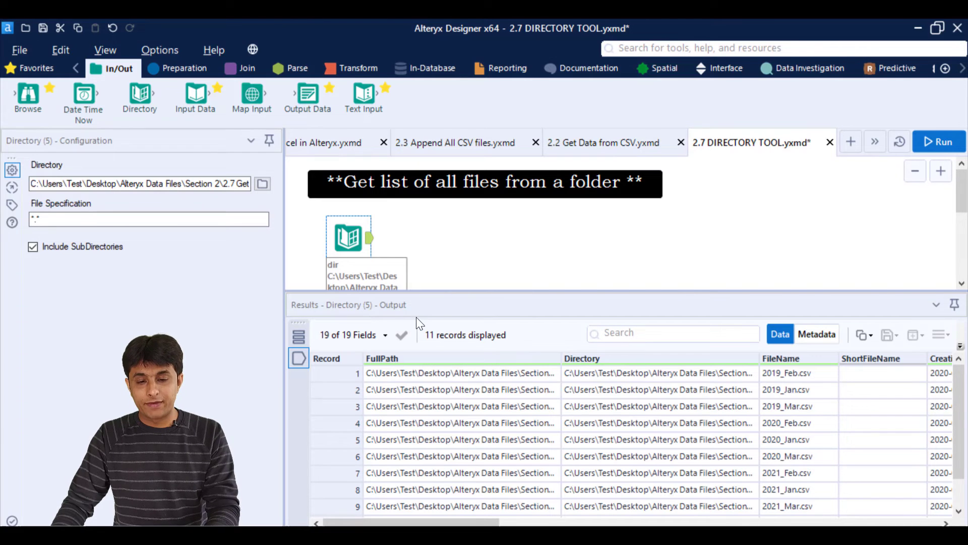
pyautogui.moveTo(416, 317); pyautogui.dragTo(530, 348)
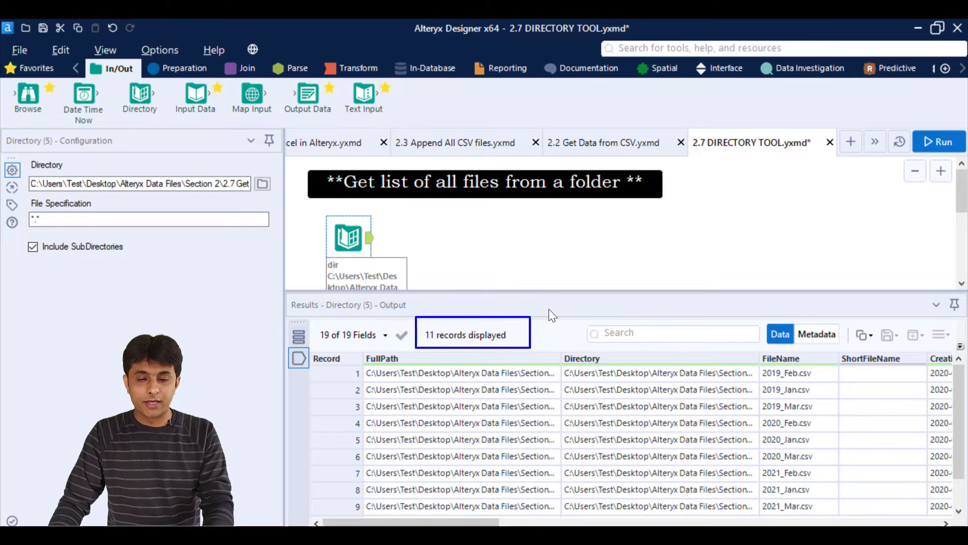
pyautogui.press('Escape')
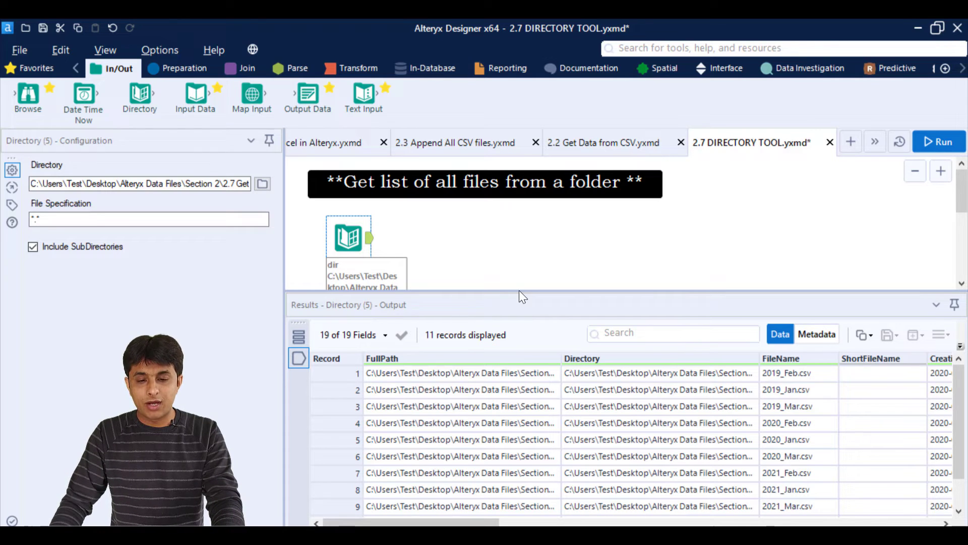
pyautogui.moveTo(519, 291)
pyautogui.mouseDown()
pyautogui.moveTo(525, 311)
pyautogui.moveTo(492, 329)
pyautogui.mouseUp()
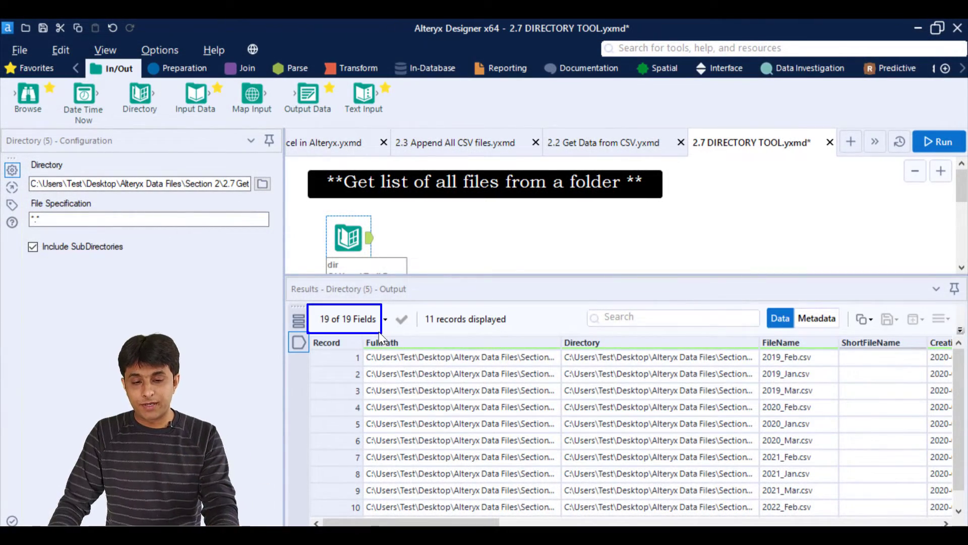
pyautogui.moveTo(362, 331); pyautogui.dragTo(389, 350)
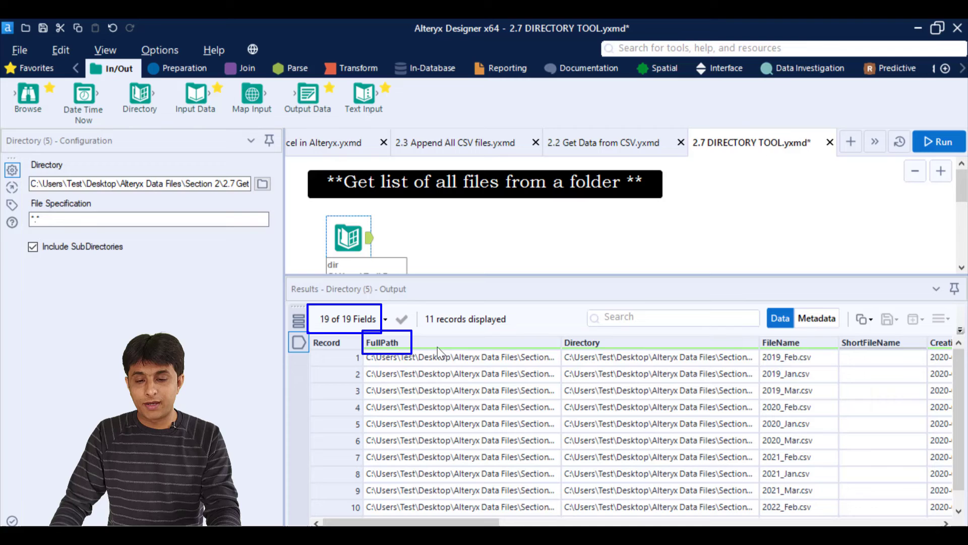
pyautogui.moveTo(542, 332); pyautogui.dragTo(604, 351)
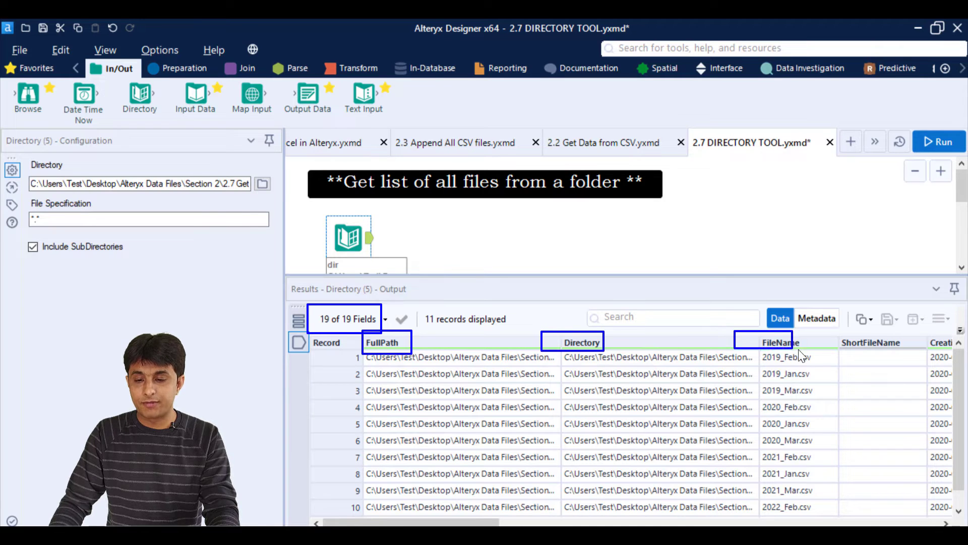
pyautogui.moveTo(799, 354); pyautogui.dragTo(919, 359)
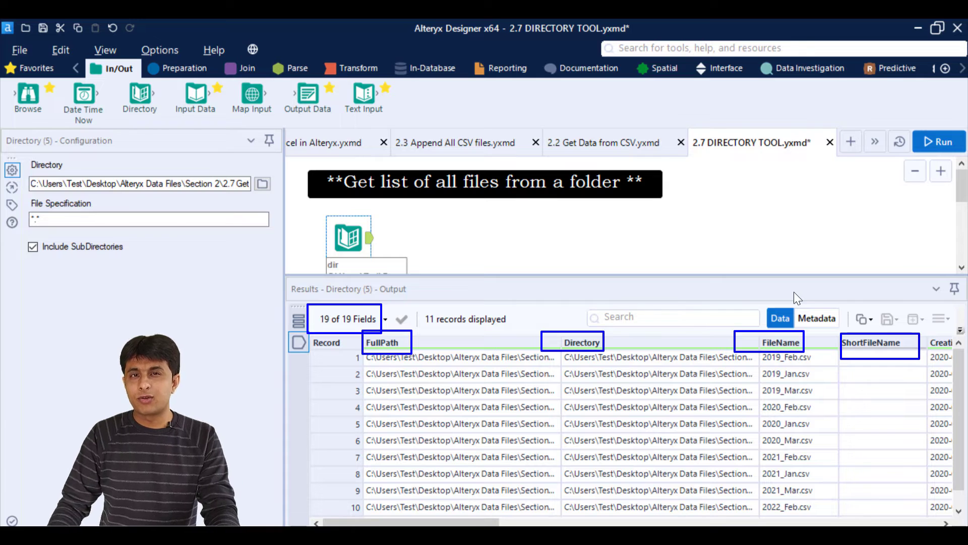
pyautogui.press('Escape')
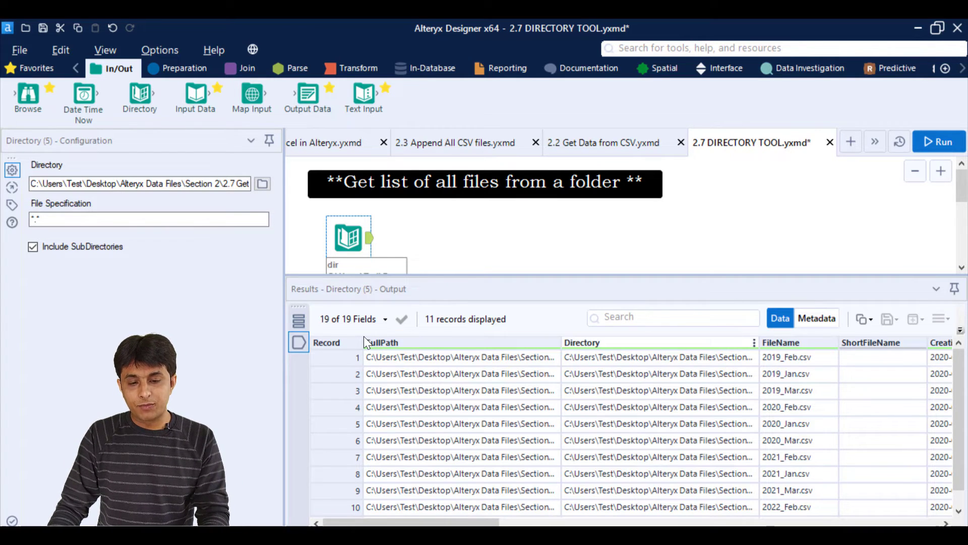
pyautogui.moveTo(364, 336); pyautogui.dragTo(642, 353)
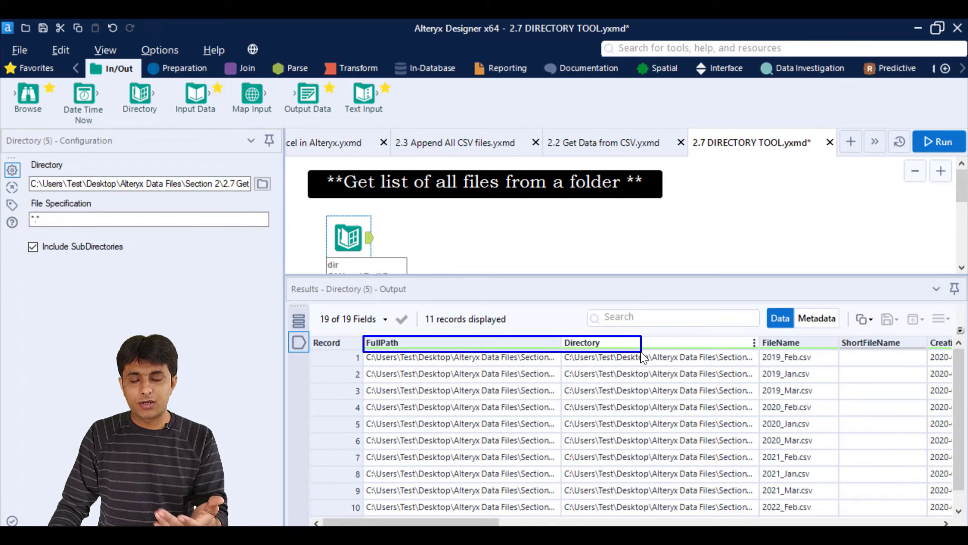
pyautogui.press('Escape')
pyautogui.click(542, 298)
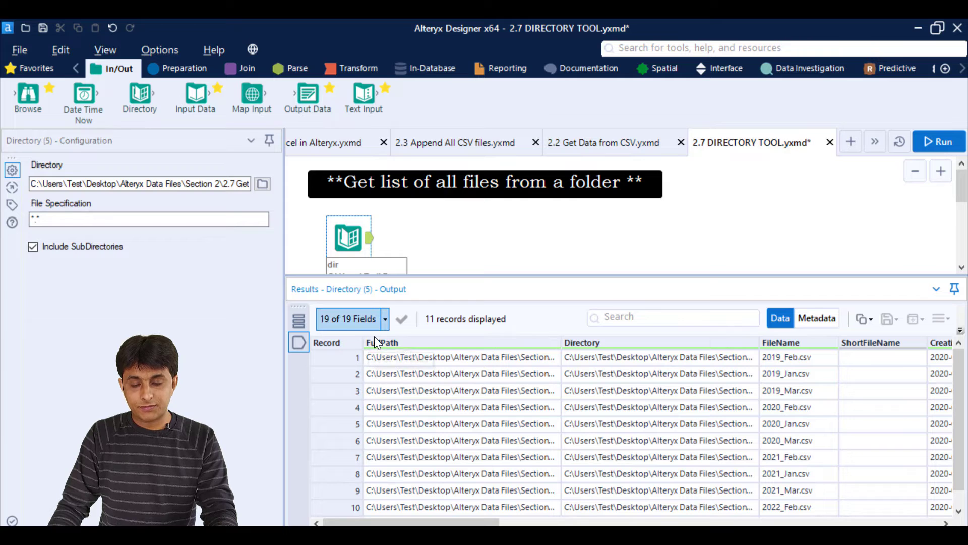
# Uncheck FullPath and Directory so results show 17 of 19 fields, starting with FileName.
pyautogui.click(385, 320)
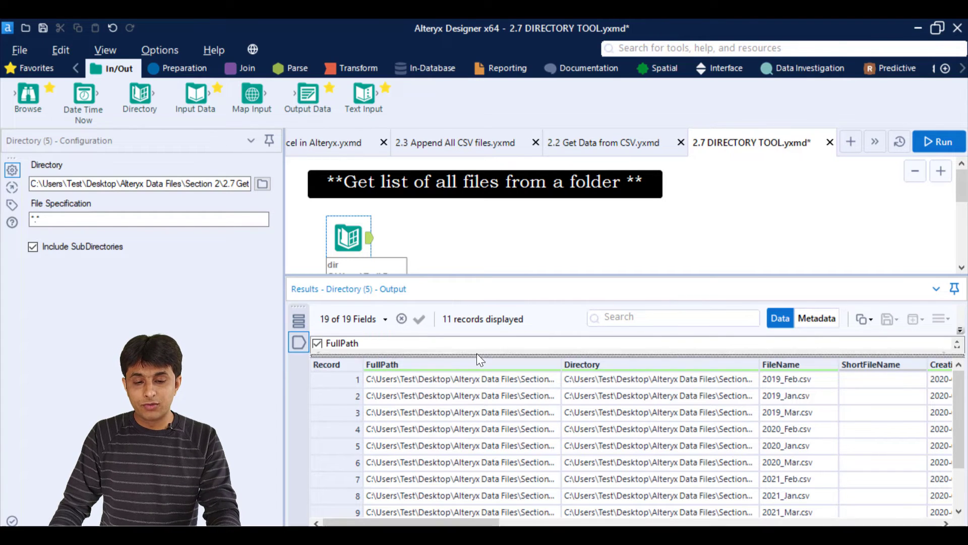
pyautogui.moveTo(476, 353); pyautogui.dragTo(485, 452)
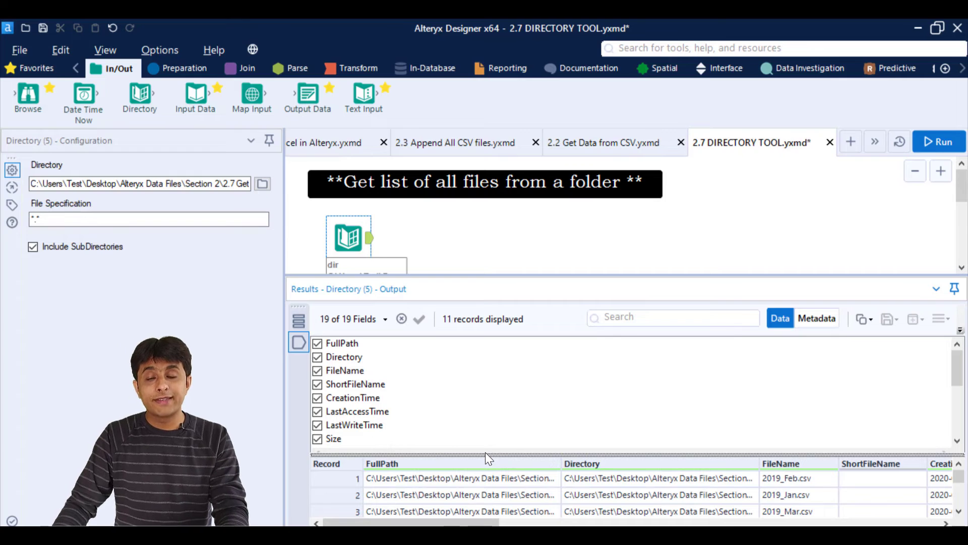
pyautogui.moveTo(956, 368)
pyautogui.mouseDown()
pyautogui.moveTo(955, 428)
pyautogui.moveTo(957, 357)
pyautogui.mouseUp()
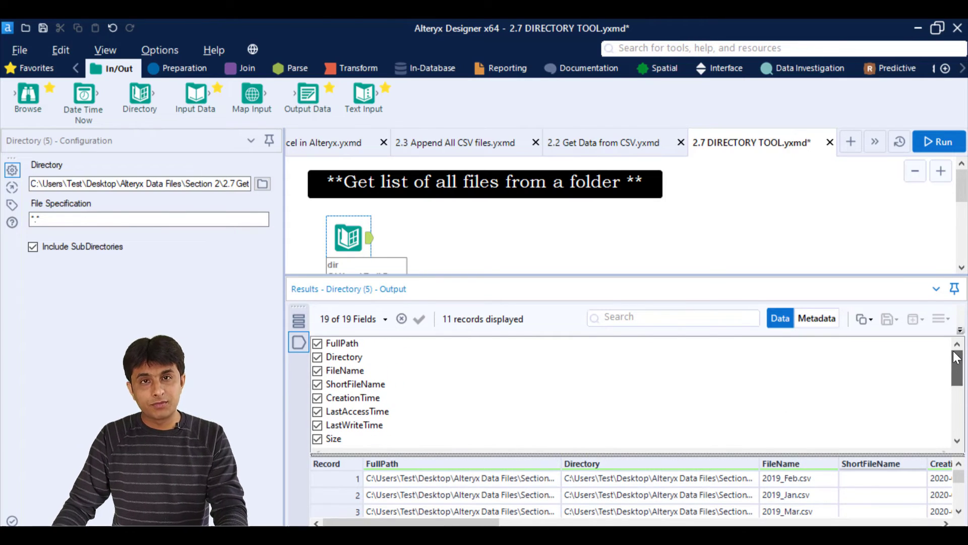
pyautogui.click(319, 343)
pyautogui.click(317, 357)
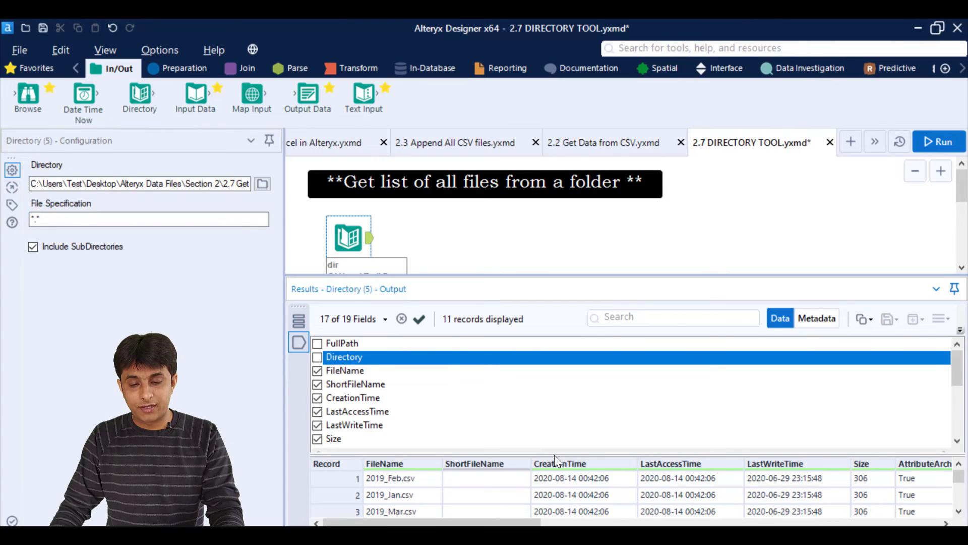
pyautogui.moveTo(555, 455); pyautogui.dragTo(554, 349)
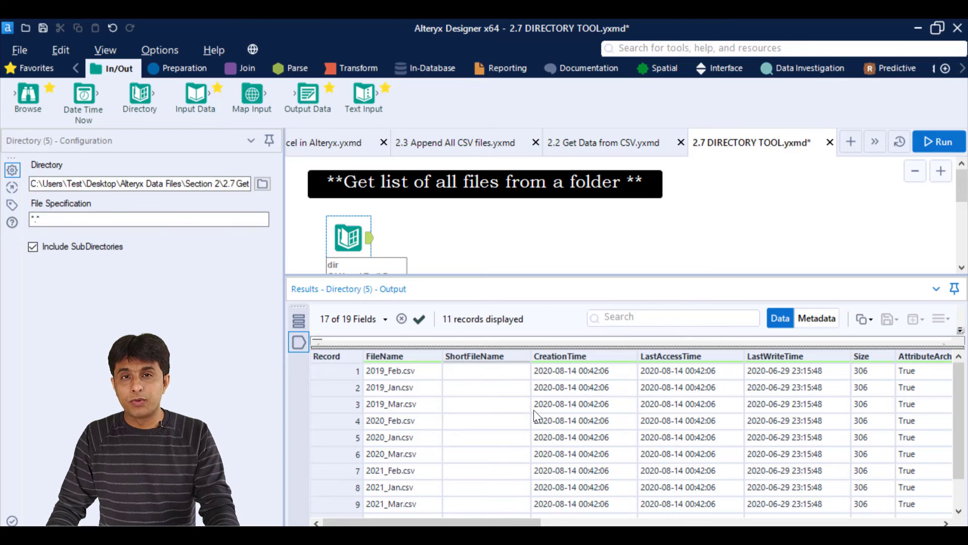